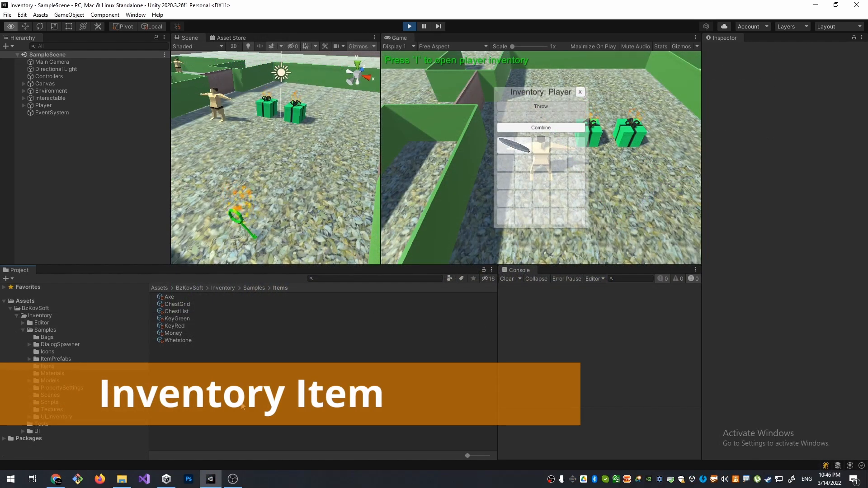
Step: Locate the Create Inventory Item command for the Items folder, and inspect the settings of the Whetstone item
right_click(243, 404)
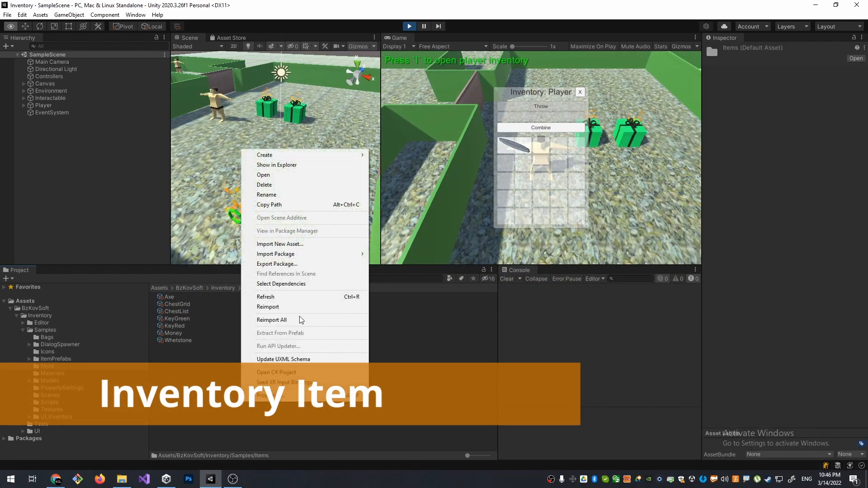
mouse_move(363, 159)
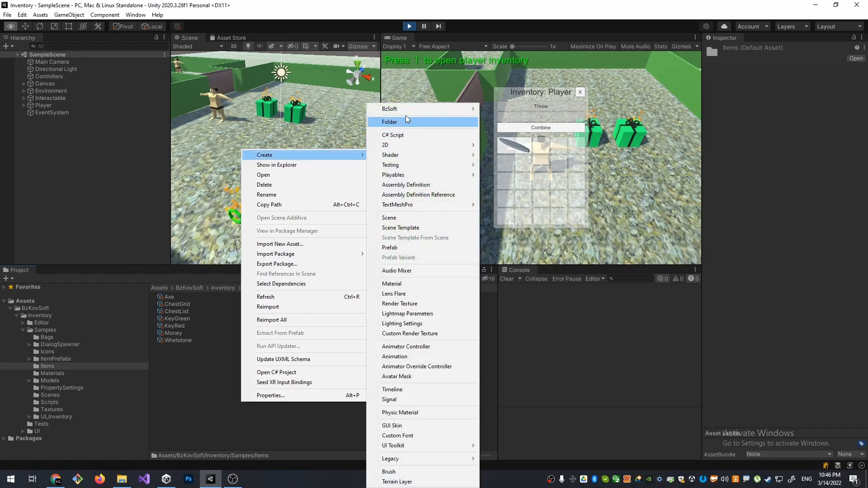
mouse_move(389, 111)
mouse_move(485, 112)
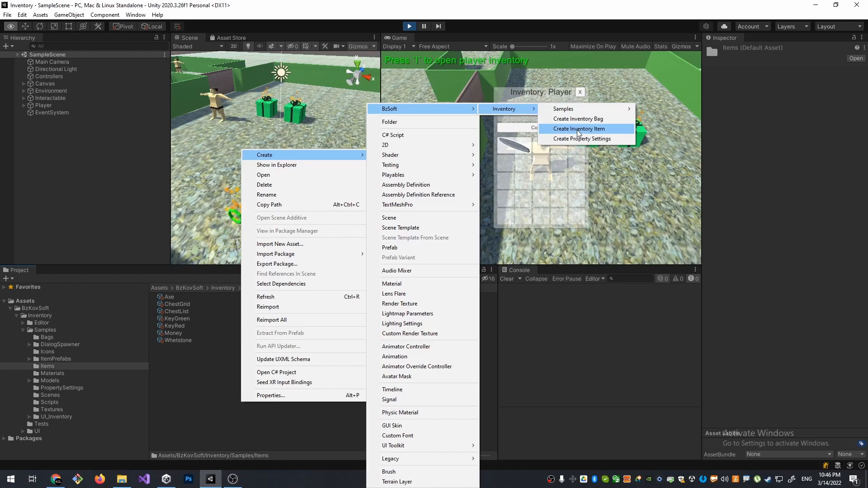
left_click(178, 341)
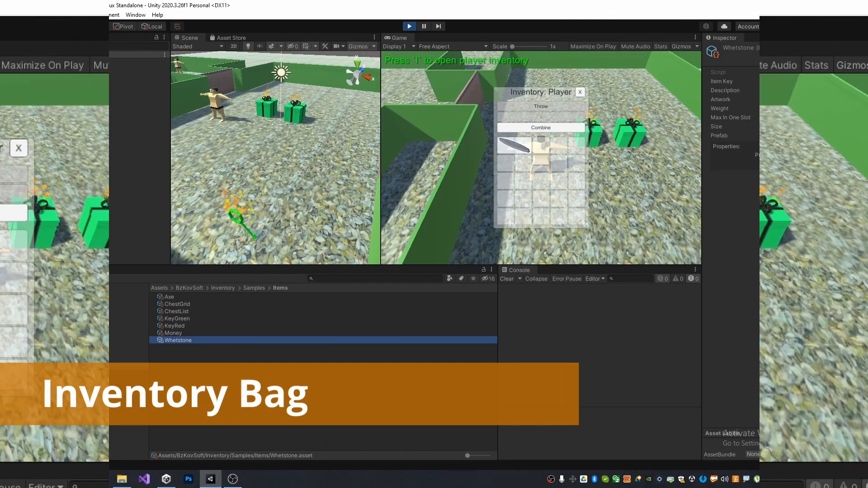
Step: Go to the Bags folder and locate the Create Inventory Bag command without creating a bag
left_click(53, 337)
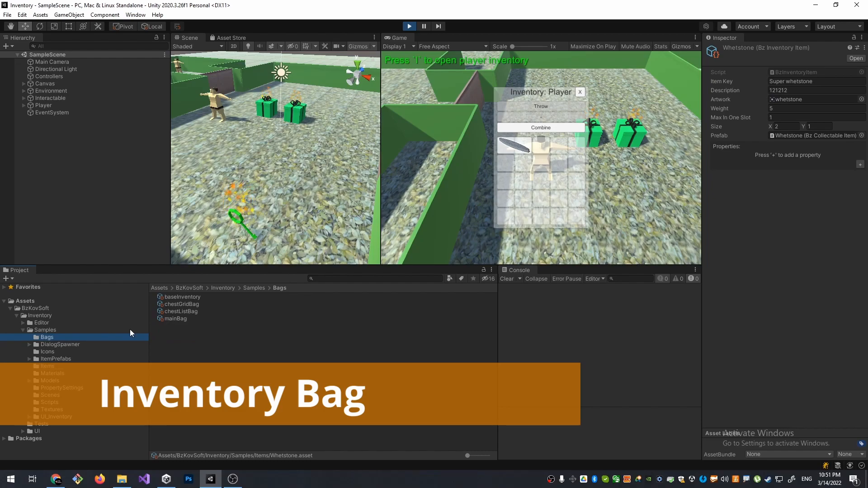
right_click(191, 352)
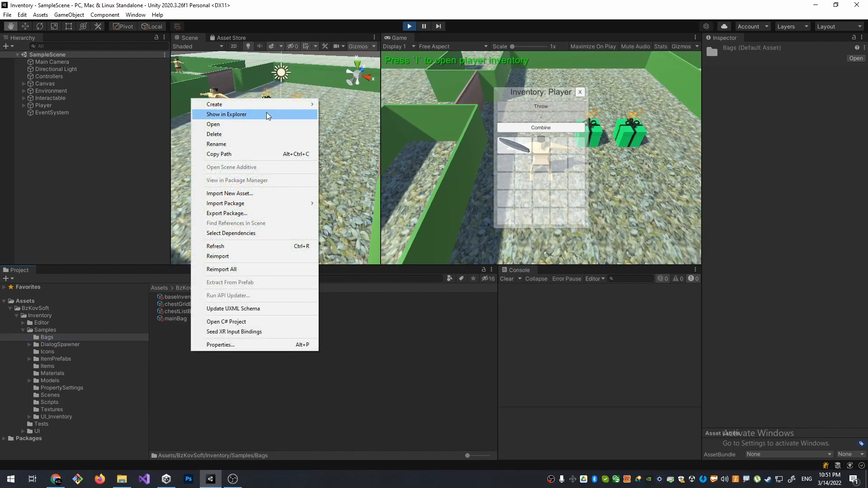
mouse_move(272, 105)
mouse_move(337, 108)
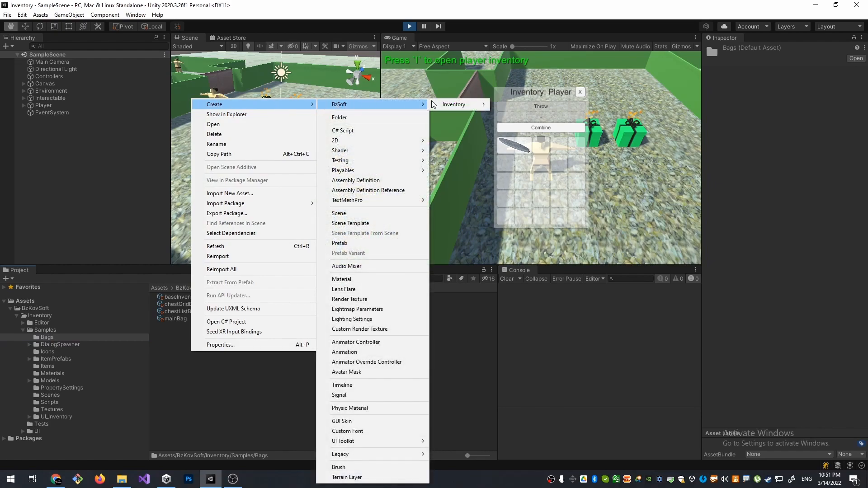
mouse_move(452, 104)
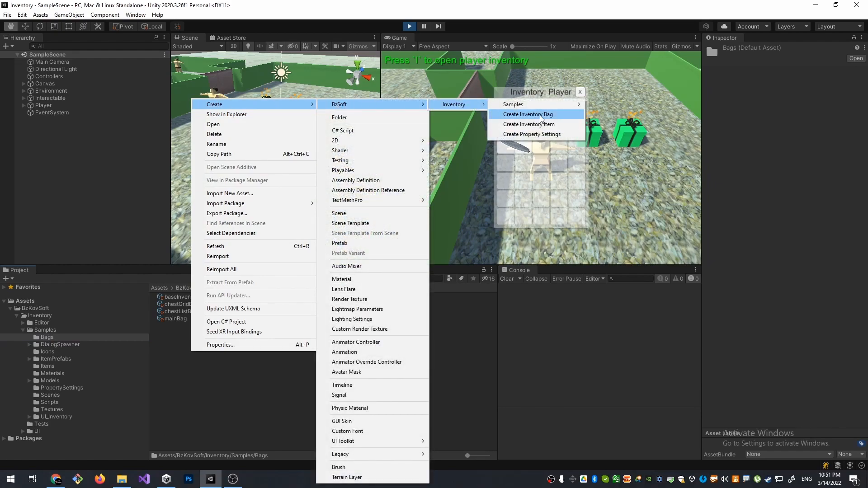
left_click(199, 347)
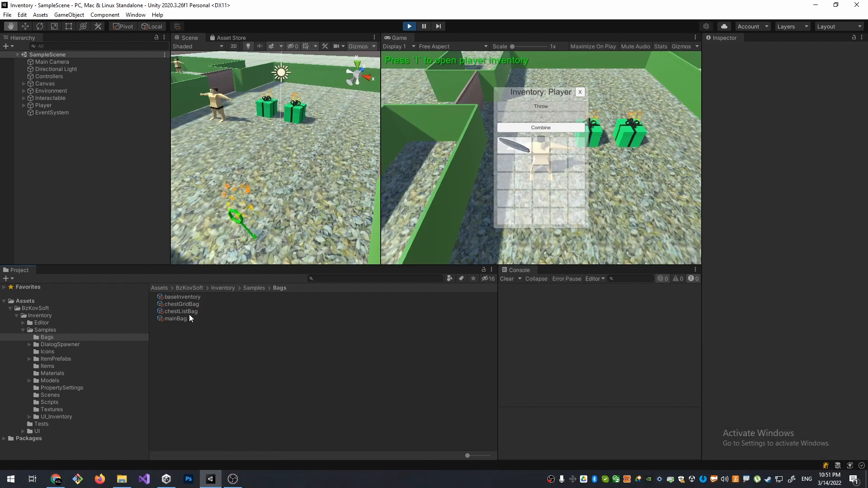
Step: View the contents of the baseInventory bag in the inventory editor, then close the editor
left_click(182, 298)
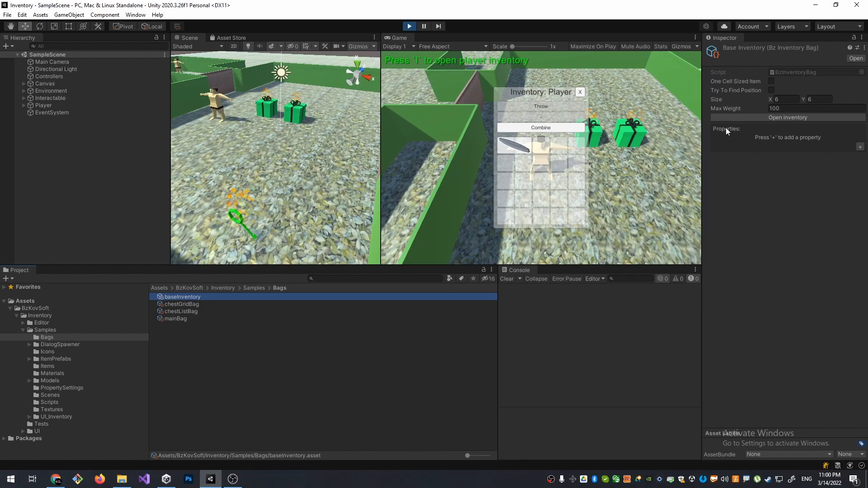
left_click(766, 116)
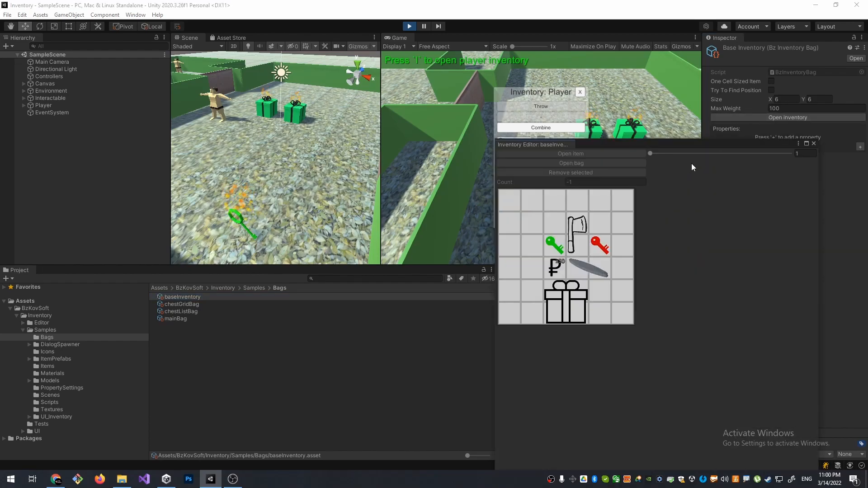
left_click_drag(695, 143, 726, 222)
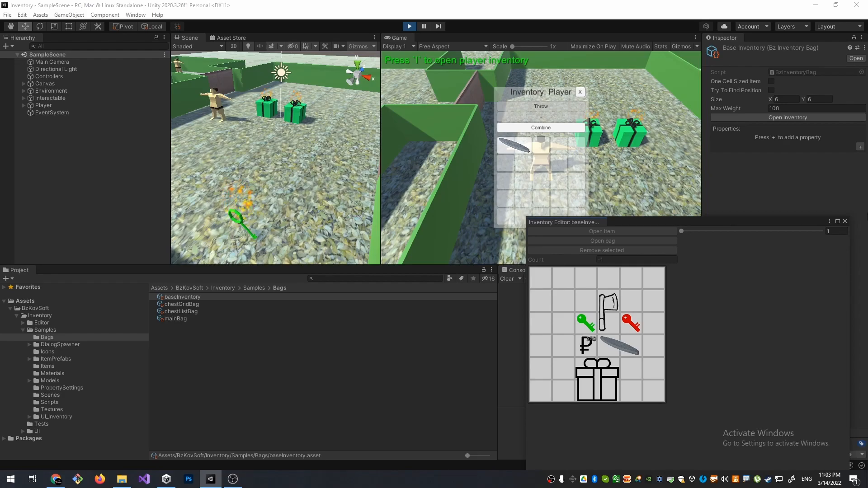
left_click(845, 221)
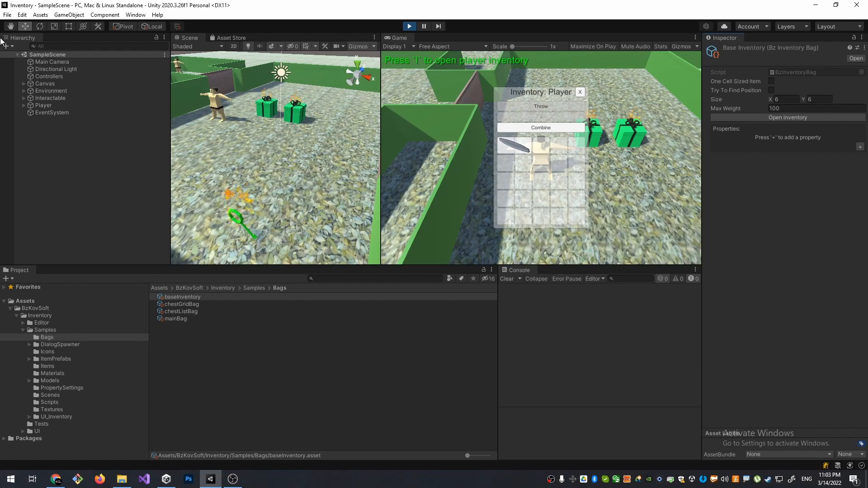
Step: Open the Player object's assigned bag in the inventory editor and place the editor clear of the game's inventory
left_click(47, 104)
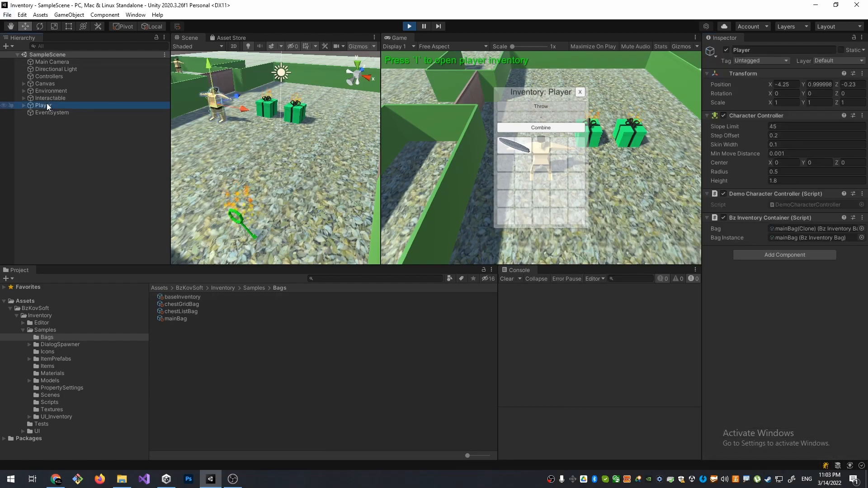
double_click(781, 230)
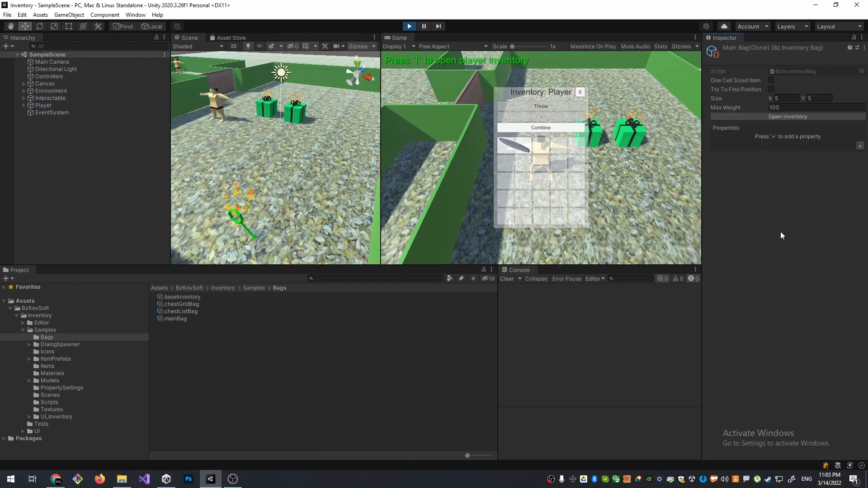
left_click(777, 119)
left_click_drag(668, 149, 725, 232)
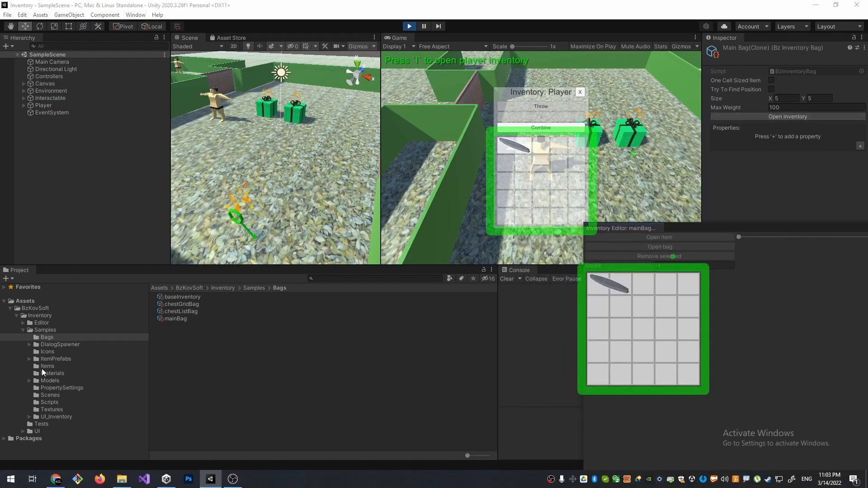
Step: Add the ChestGrid and Money items to the player's bag and move the whetstone to the fourth row
left_click(45, 366)
left_click_drag(172, 304, 609, 340)
left_click_drag(173, 334, 685, 313)
left_click_drag(625, 293, 670, 360)
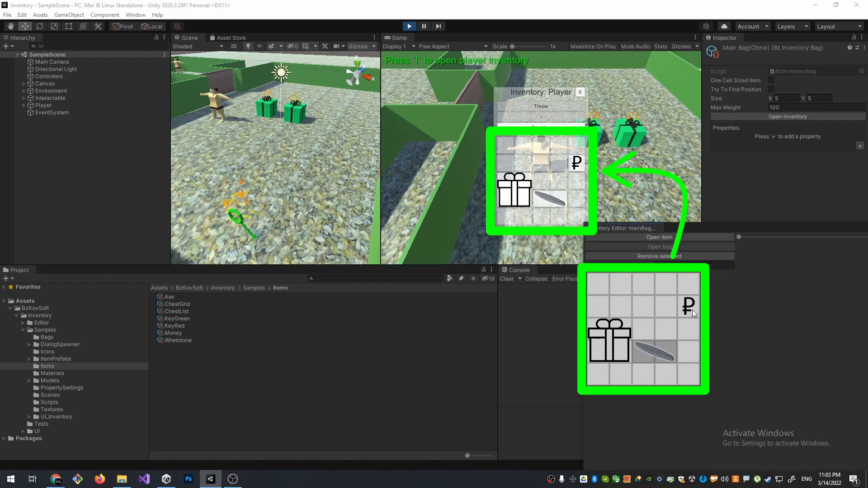
Step: Rearrange the items in the player's bag, using both the inventory editor and the in-game inventory
left_click_drag(689, 313, 644, 313)
left_click_drag(525, 191, 565, 179)
left_click_drag(687, 228, 433, 239)
left_click(652, 238)
Step: Walk the player character to the nearby gift boxes and take one into the player's inventory
key("w")
key("d")
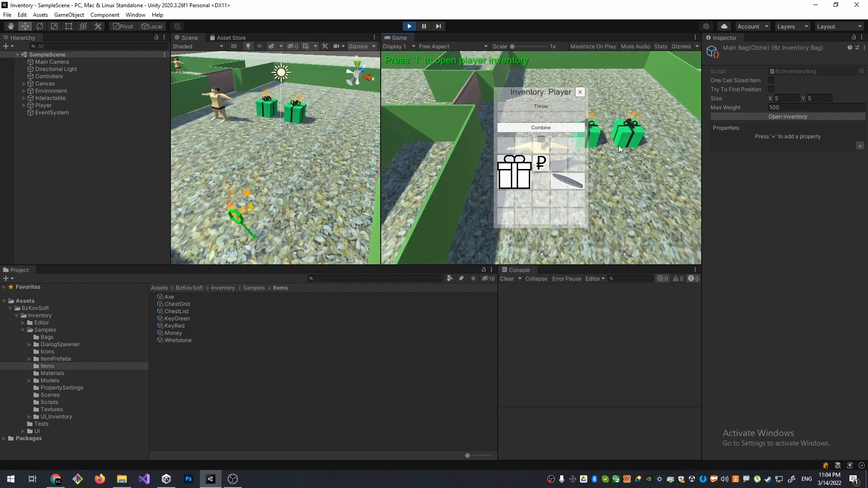
left_click(601, 152)
left_click(601, 163)
Step: Open the bag of the remaining gift box in the scene and the gift box taken into the player's inventory
key("a")
left_click(601, 147)
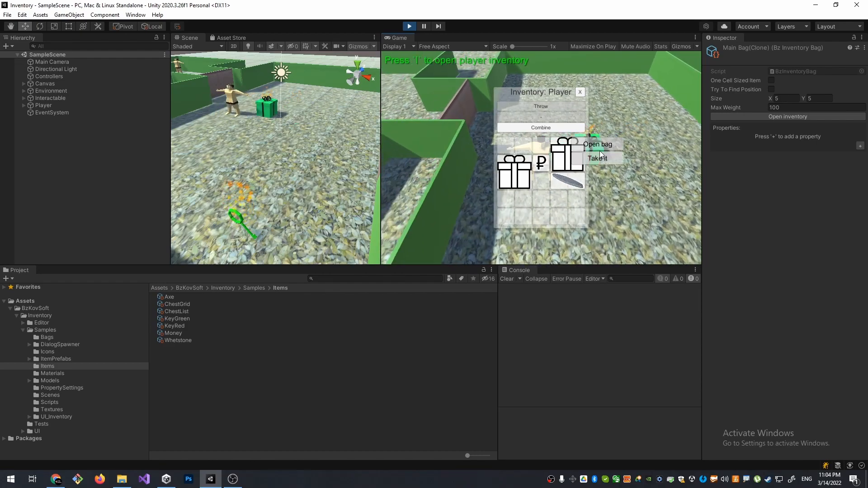
left_click(601, 145)
left_click(530, 152)
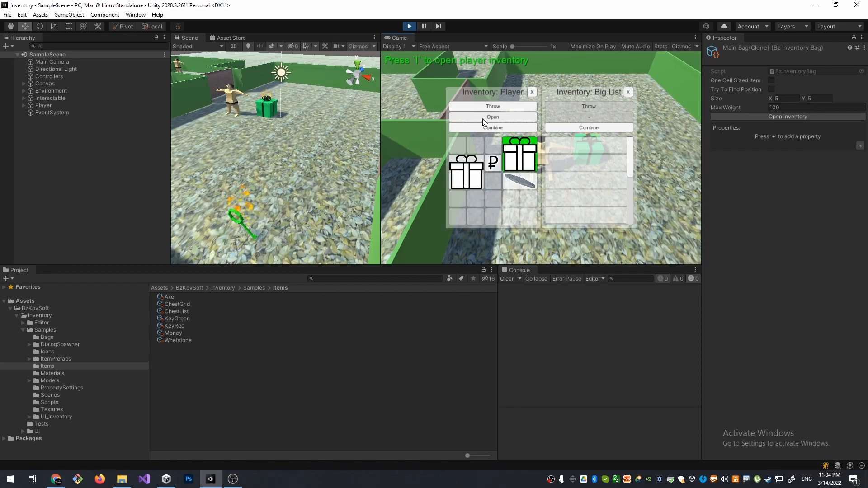
left_click(483, 119)
Step: Move items between the player's inventory and the opened gift box inventories
left_click_drag(473, 180, 546, 162)
left_click_drag(442, 164, 637, 210)
left_click_drag(532, 163, 454, 198)
left_click_drag(472, 157, 492, 181)
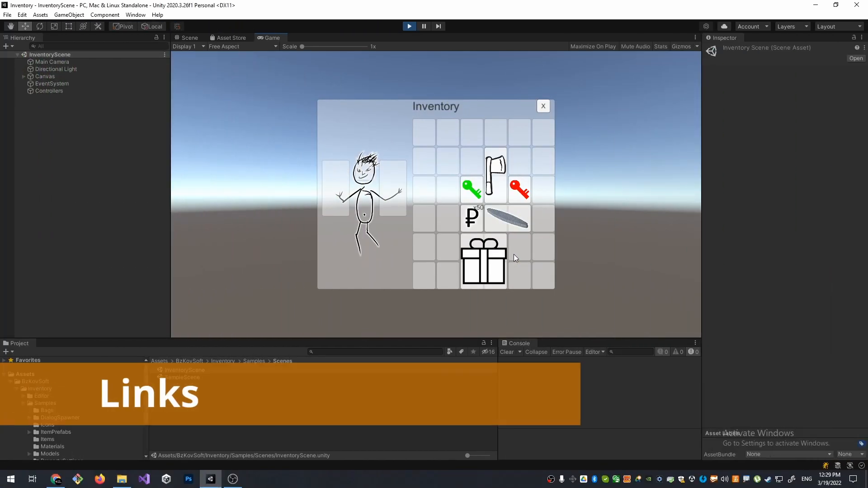
Step: Assign the axe, keys, money and whetstone to the character's link slots, ending with the whetstone in the left-hand slot
left_click_drag(499, 175, 340, 192)
left_click_drag(468, 191, 393, 189)
left_click_drag(472, 219, 364, 172)
left_click_drag(500, 190, 398, 207)
left_click_drag(505, 216, 341, 192)
Step: Remove the linked items from the character's equipment slots
left_click(400, 189)
left_click(360, 171)
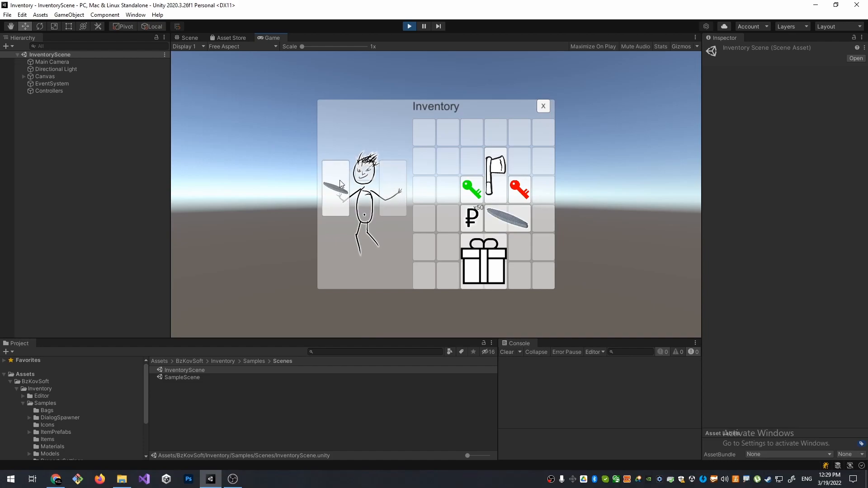
left_click(340, 180)
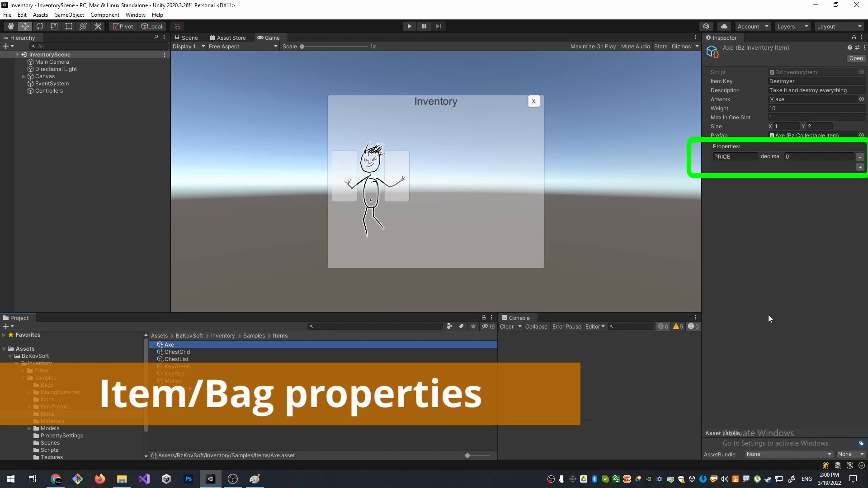
Step: Check which new properties can be added to the Axe item
left_click(860, 167)
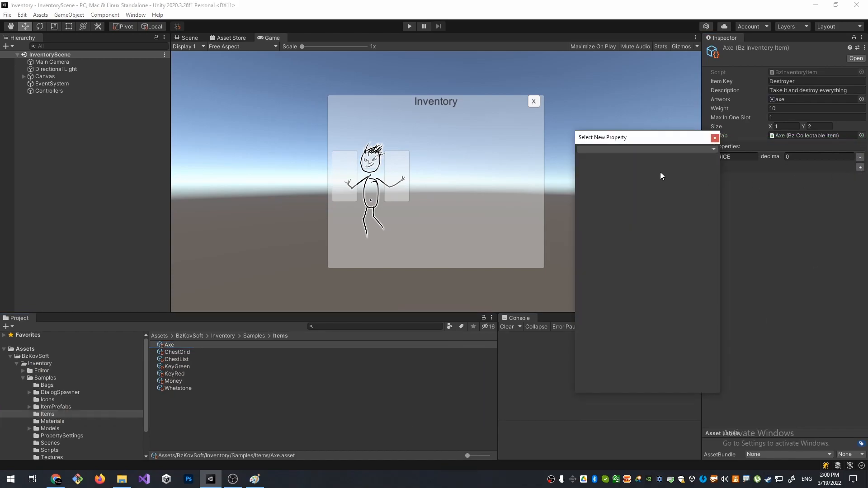
left_click(650, 149)
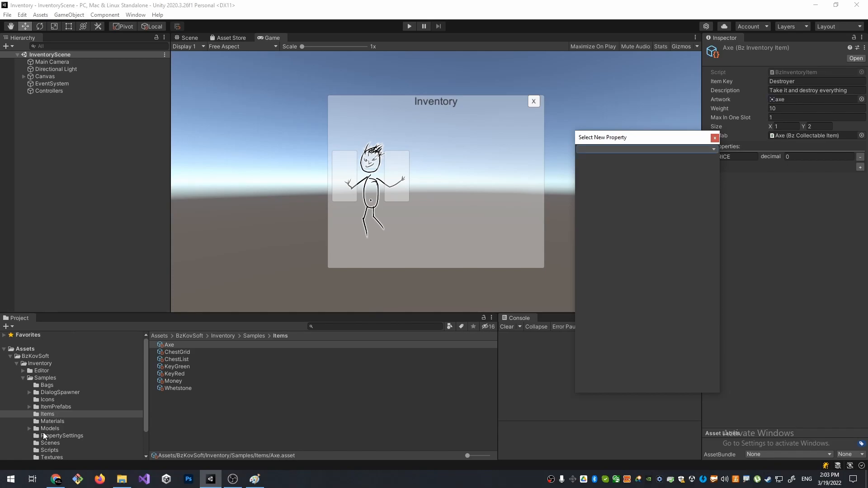
Step: Create an inventory property settings asset named WeaponProperties in the PropertySettings folder
left_click(43, 435)
right_click(173, 393)
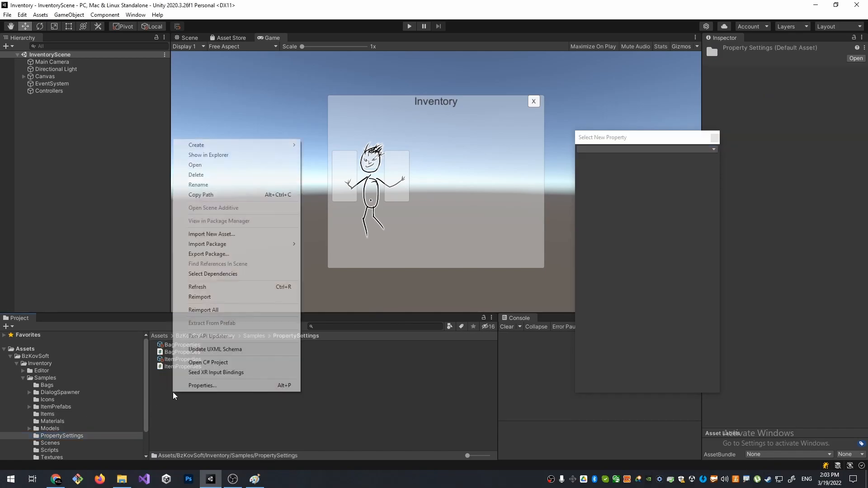
mouse_move(287, 145)
mouse_move(350, 109)
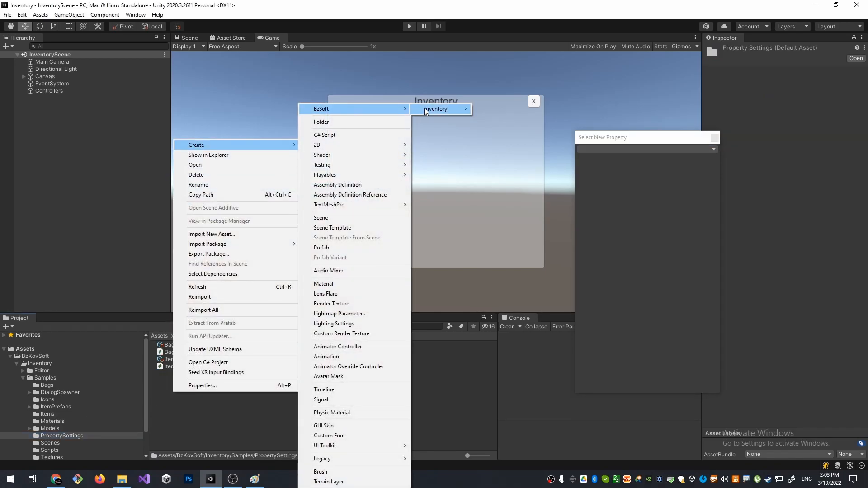
mouse_move(427, 109)
left_click(543, 142)
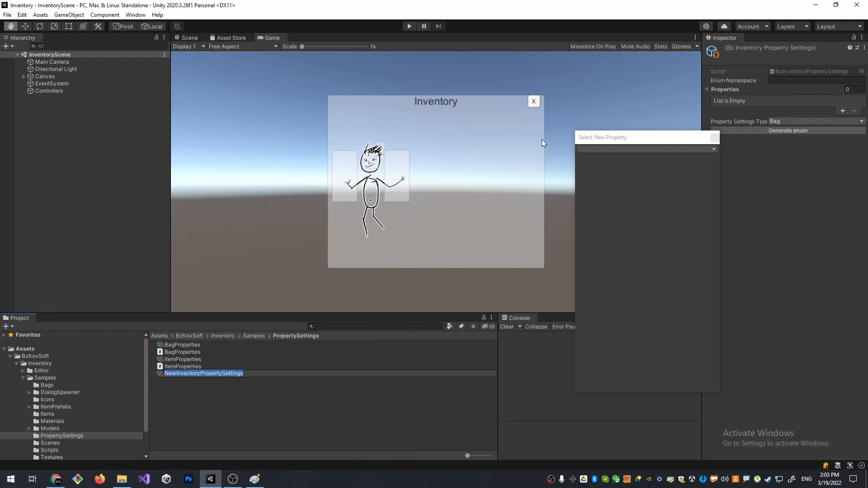
type("WeaponProperties")
key("Return")
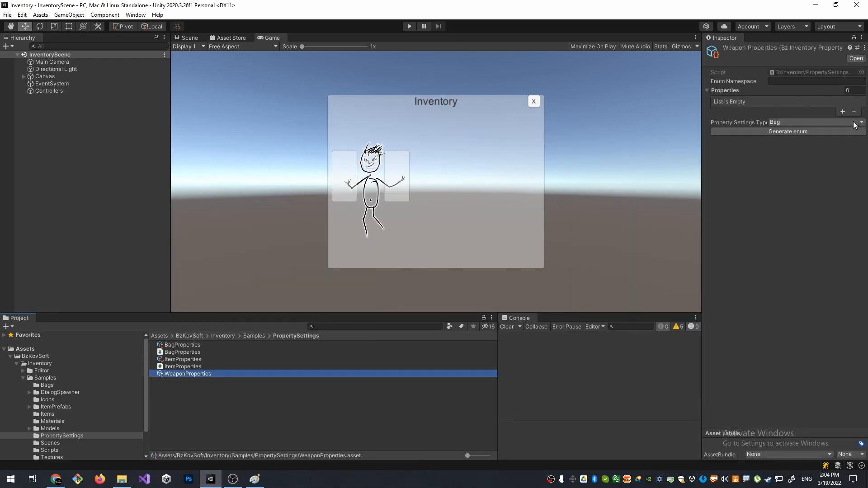
Step: Add an ATTACK property of type Int to WeaponProperties and switch its property settings type to the one for items
left_click(843, 111)
left_click(845, 110)
type("ATTACK")
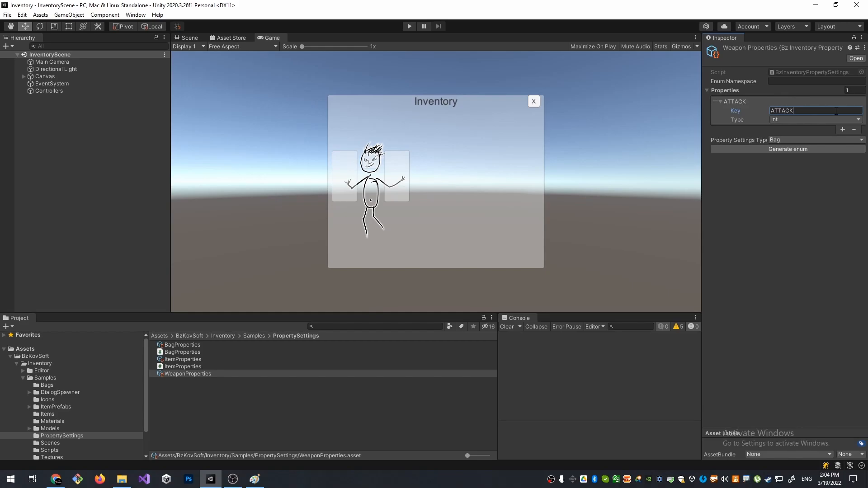
left_click(832, 120)
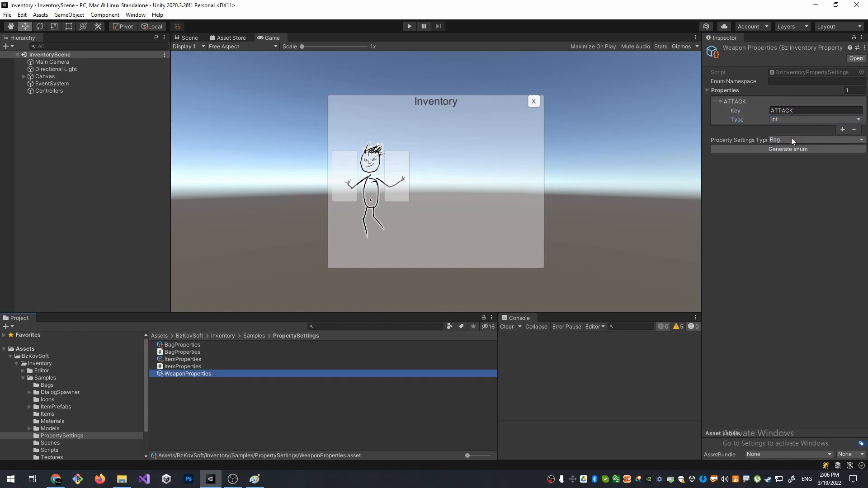
left_click(791, 140)
left_click(795, 161)
Step: Add the ATTACK property to the Axe item and set its value to 10
left_click(50, 414)
left_click(166, 345)
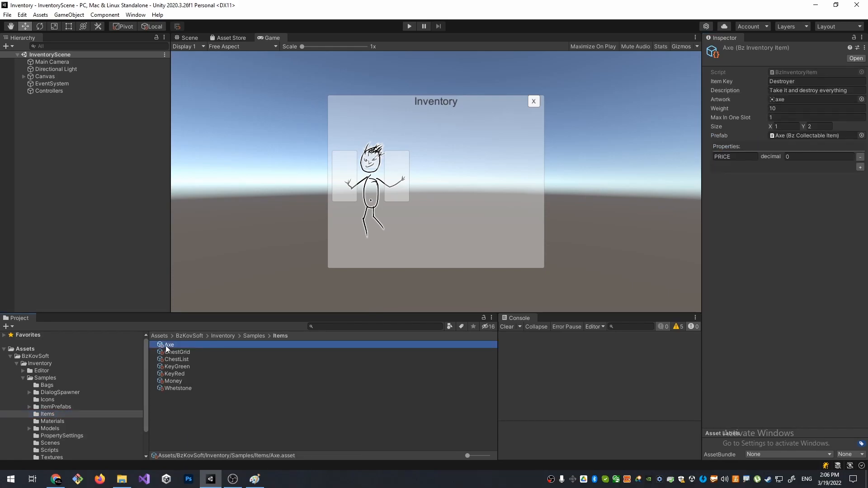
left_click(860, 167)
left_click(656, 148)
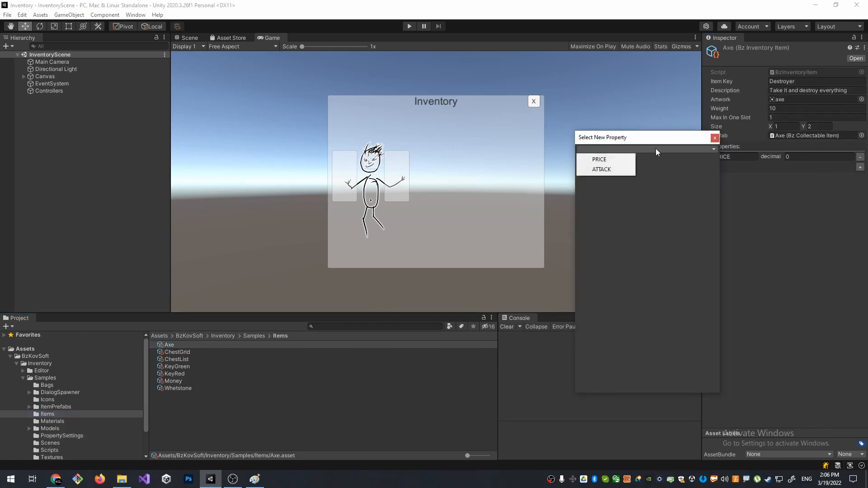
left_click(602, 169)
left_click(645, 388)
left_click(787, 168)
type("10")
key("Return")
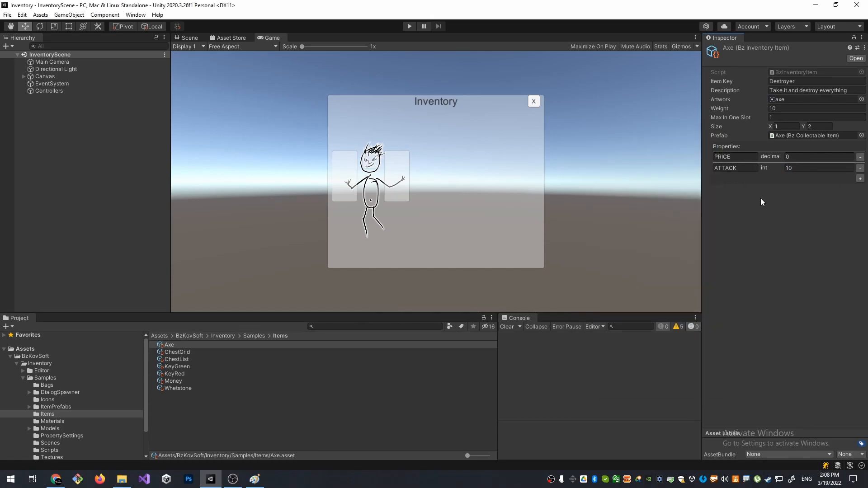
Step: Copy the enum namespace BzKovSoft.Inventory.Samples.PropertySettings from ItemProperties into WeaponProperties and generate the WeaponProperties enum
left_click(56, 436)
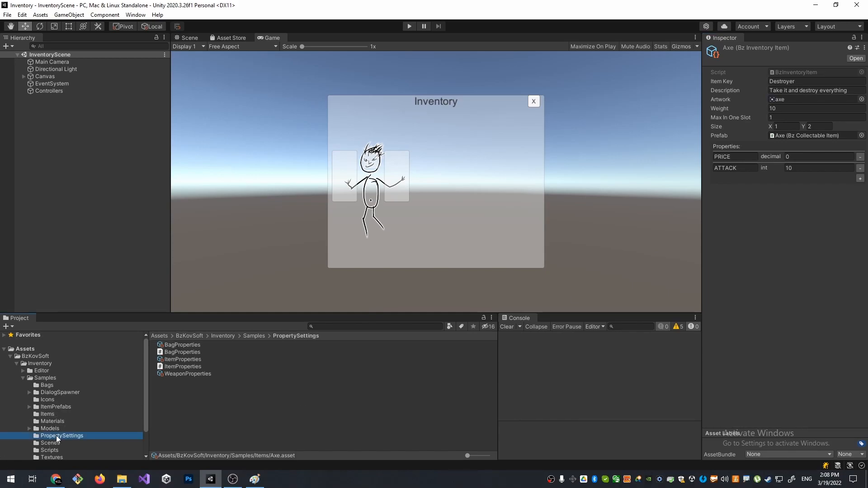
left_click(183, 375)
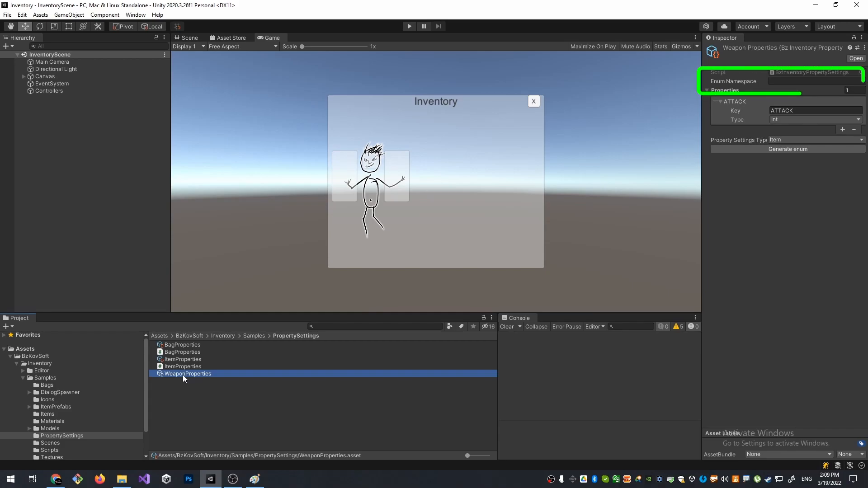
left_click(191, 359)
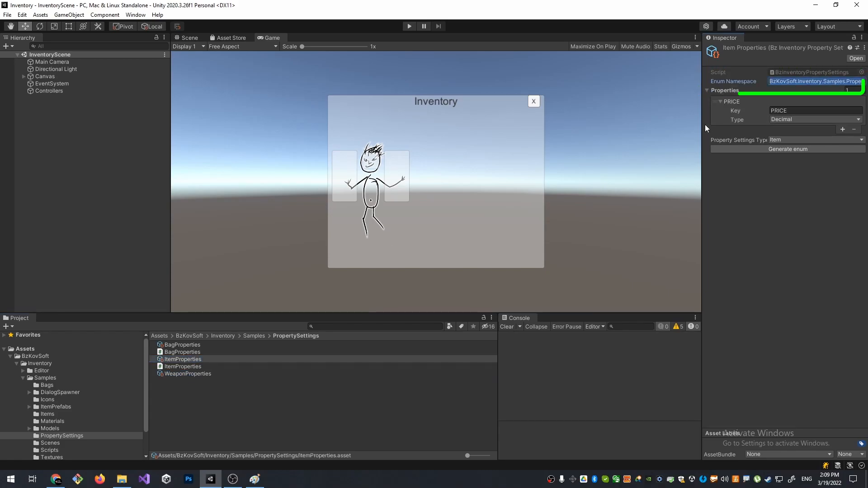
left_click(198, 373)
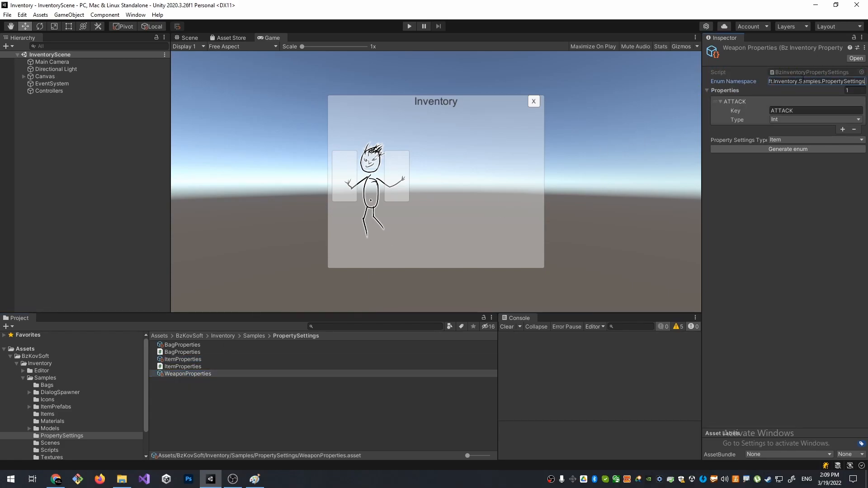
left_click(754, 150)
left_click(192, 381)
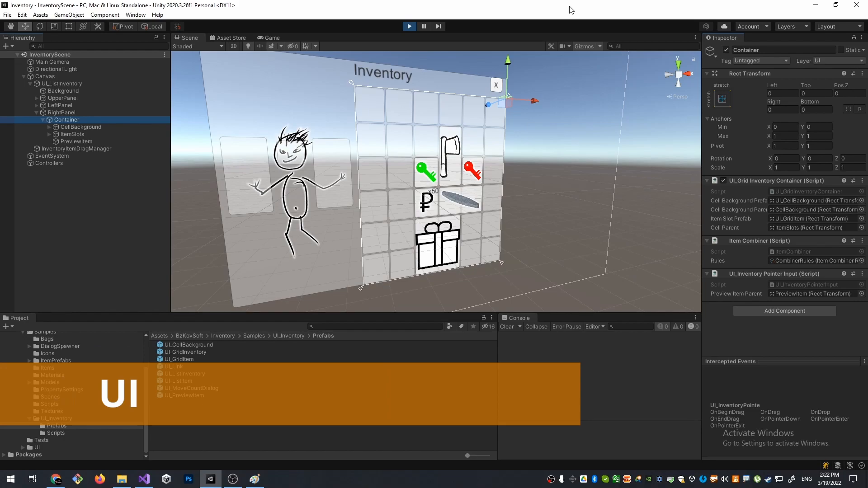
Step: Inspect the components of InventoryItemDragManager and of the first UI_GridItem(Clone) under ItemSlots
key("q")
key("w")
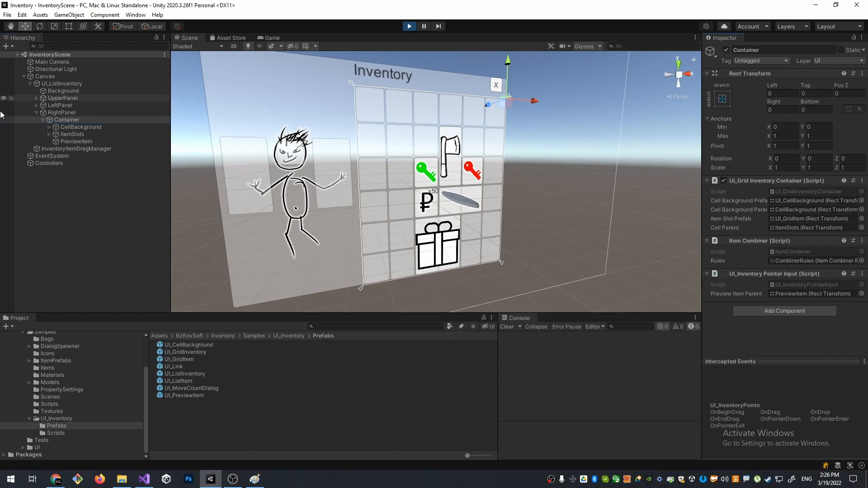
left_click(56, 151)
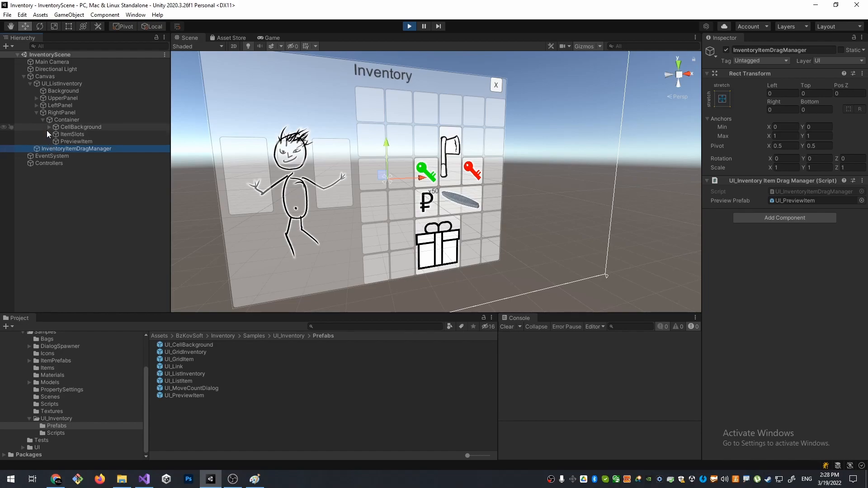
left_click(49, 135)
left_click(60, 142)
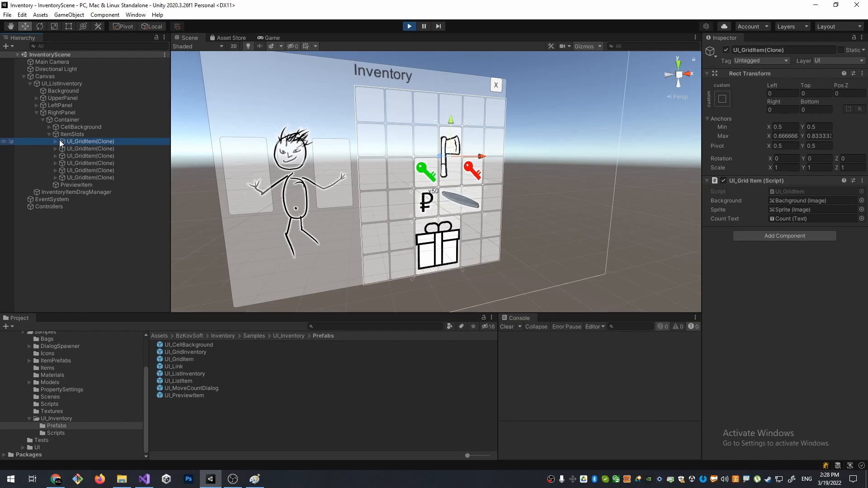
Step: Open the UI_GridInventoryContainer script of the Container object in Visual Studio and read through its code
key("Left")
key("Left")
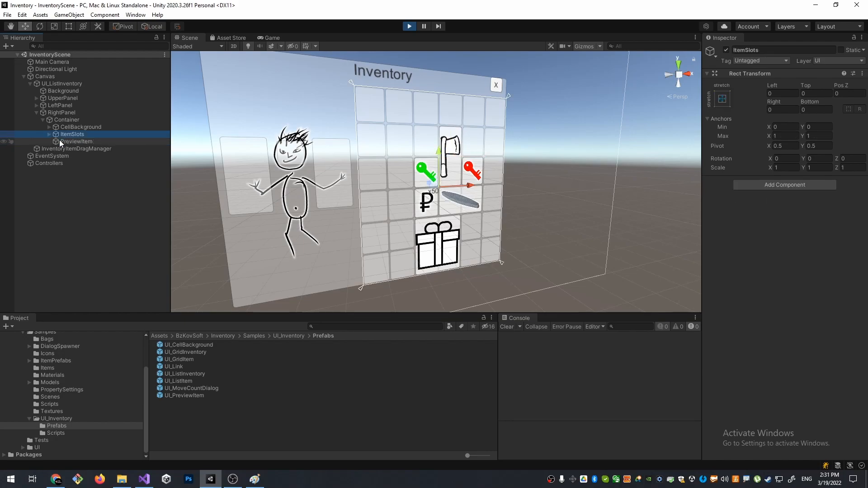
key("Left")
key("Down")
key("Up")
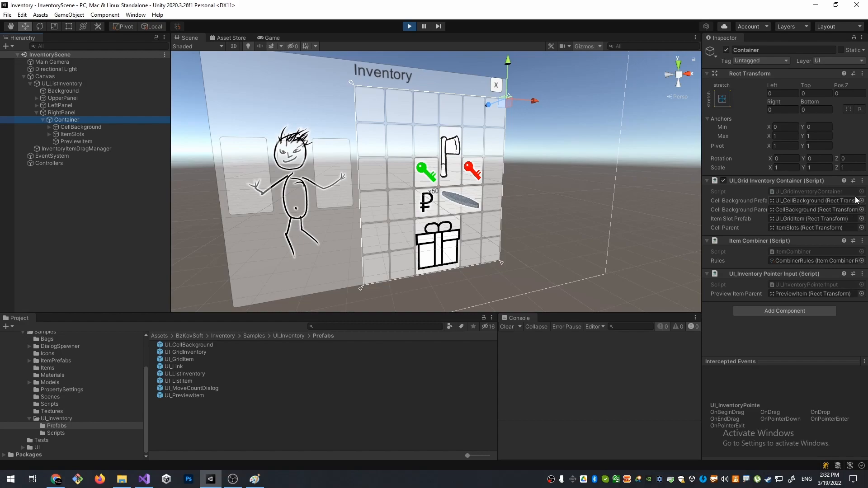
left_click(863, 181)
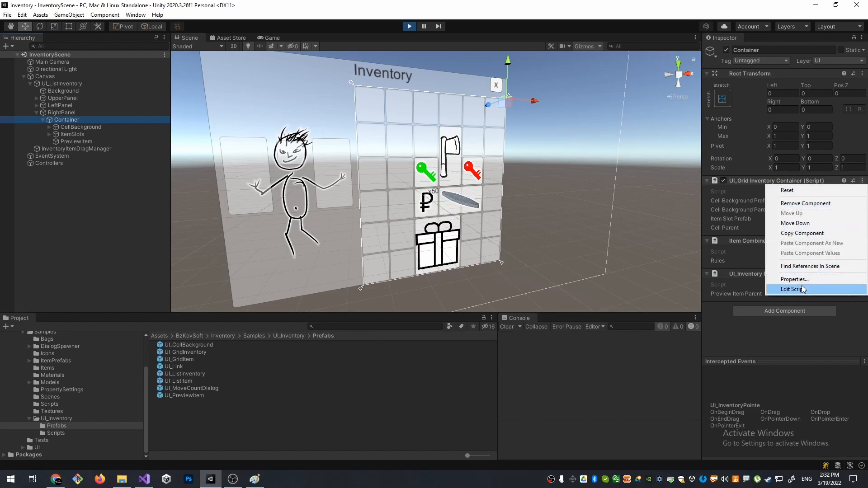
left_click(803, 290)
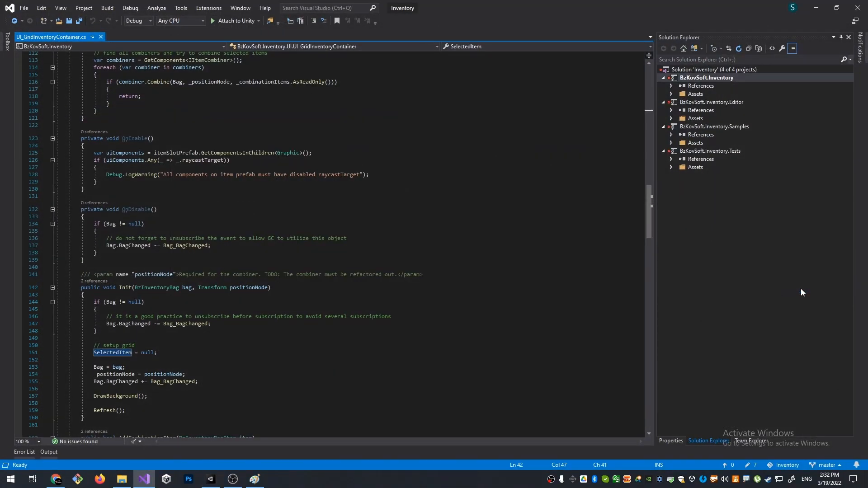
scroll(364, 255, "down", 6)
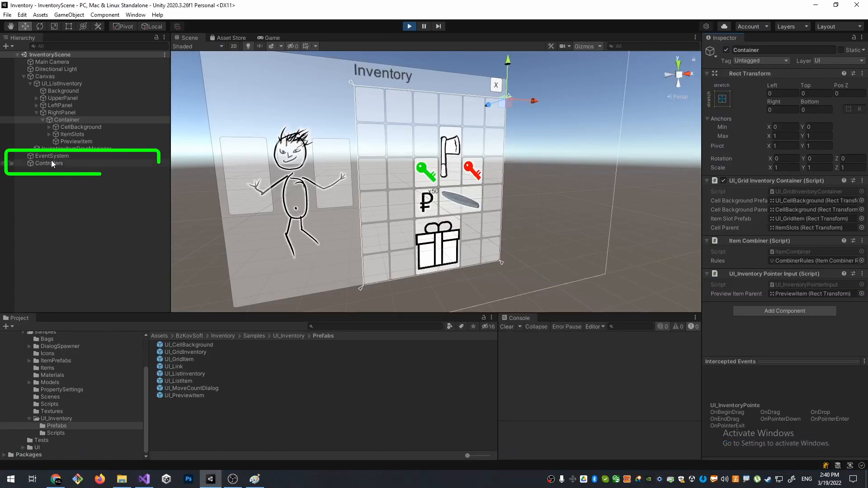
Step: Inspect the Controllers object and open the Bz Interactable script of the KeyGreen item in Visual Studio
left_click(52, 164)
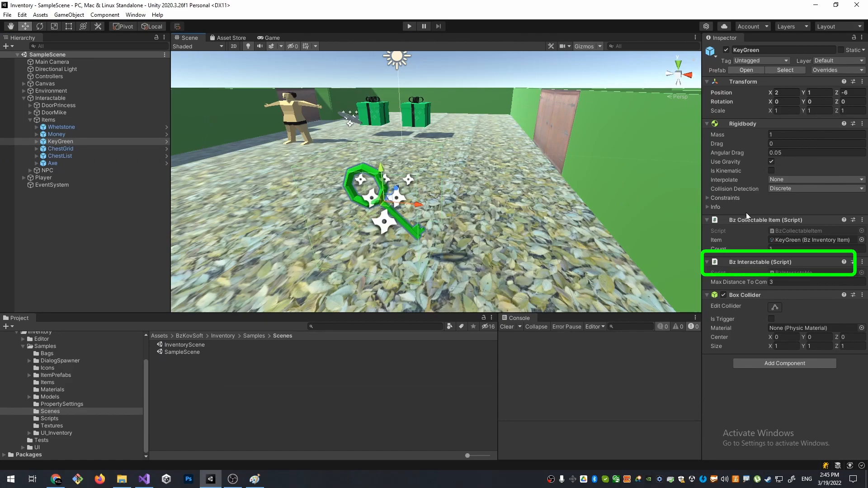
left_click(863, 262)
left_click(808, 371)
scroll(591, 233, "down", 1)
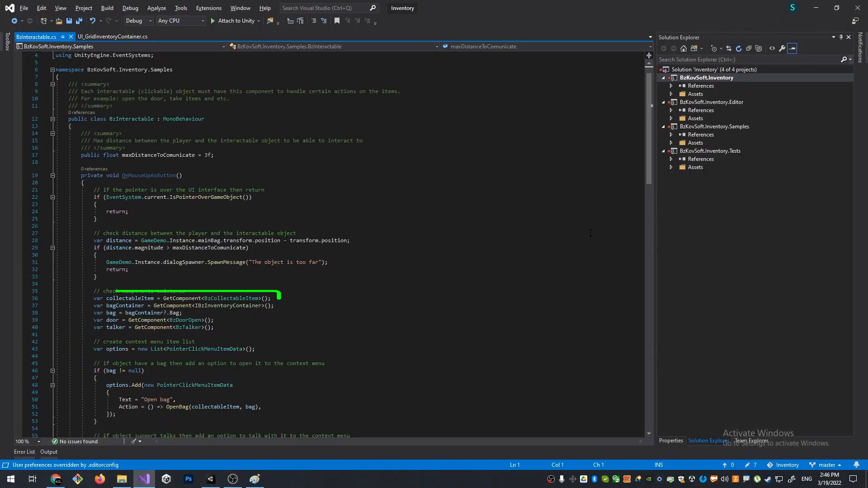
Step: Examine in BzInteractable.cs how collectableItem is used to build the context menu options and take an item
left_click(126, 298)
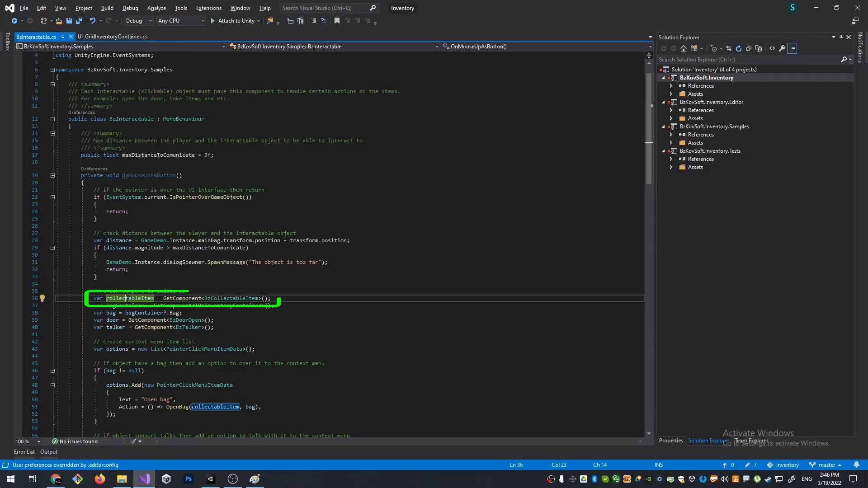
scroll(127, 300, "down", 9)
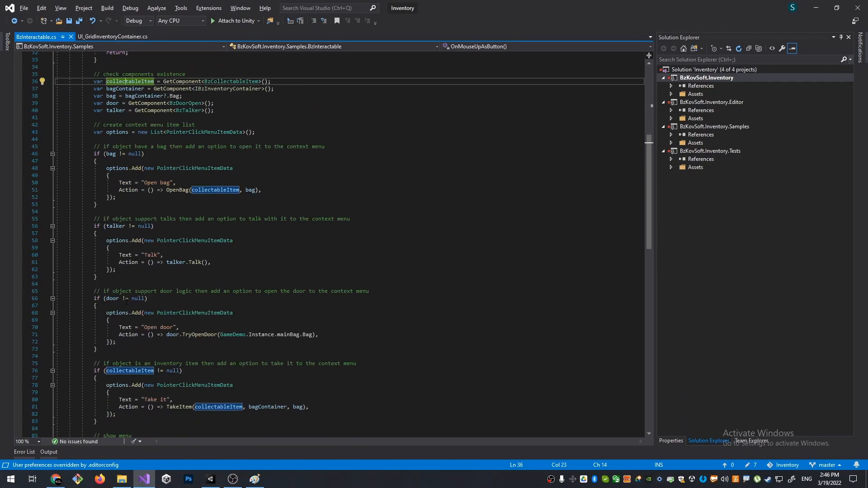
scroll(127, 300, "down", 3)
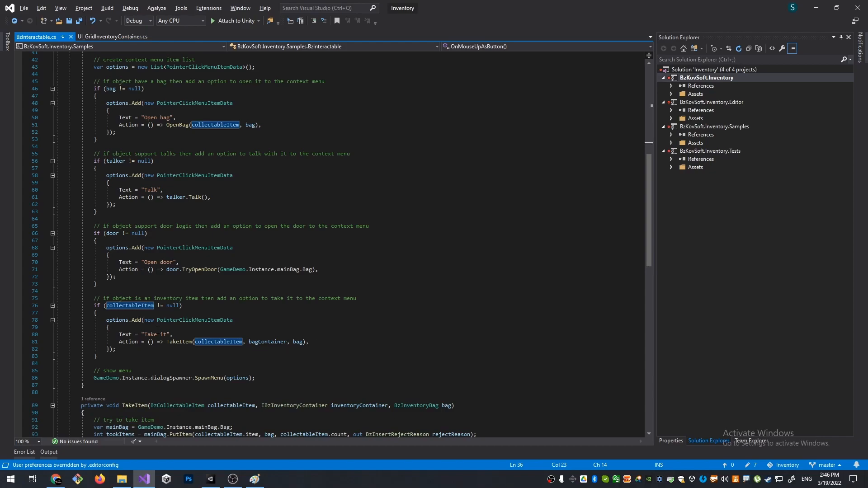
scroll(157, 328, "down", 5)
left_click(146, 326)
scroll(271, 342, "down", 3)
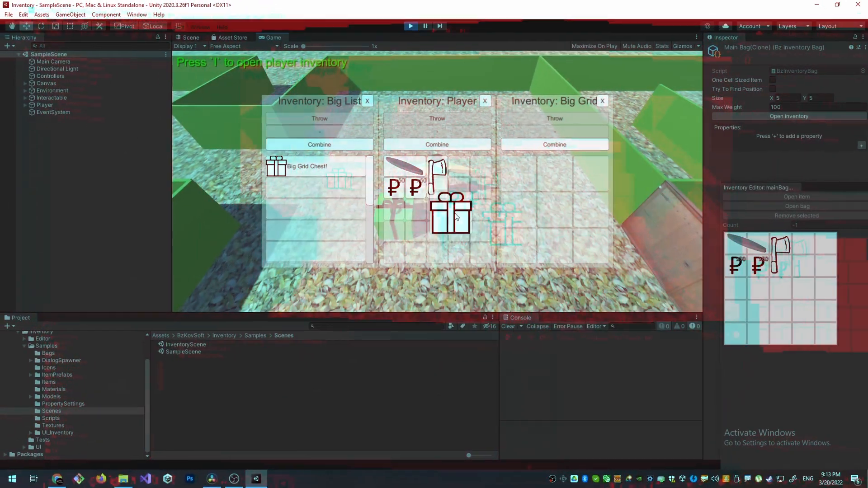
Step: Transfer 50 coins and another 20 coins from the Player inventory to the Big Grid chest
left_click_drag(503, 200, 515, 208)
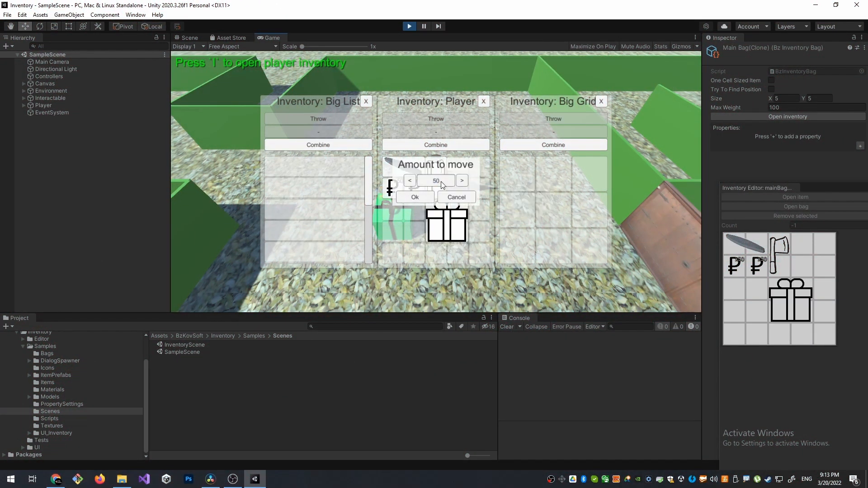
left_click(402, 192)
left_click_drag(402, 192, 566, 172)
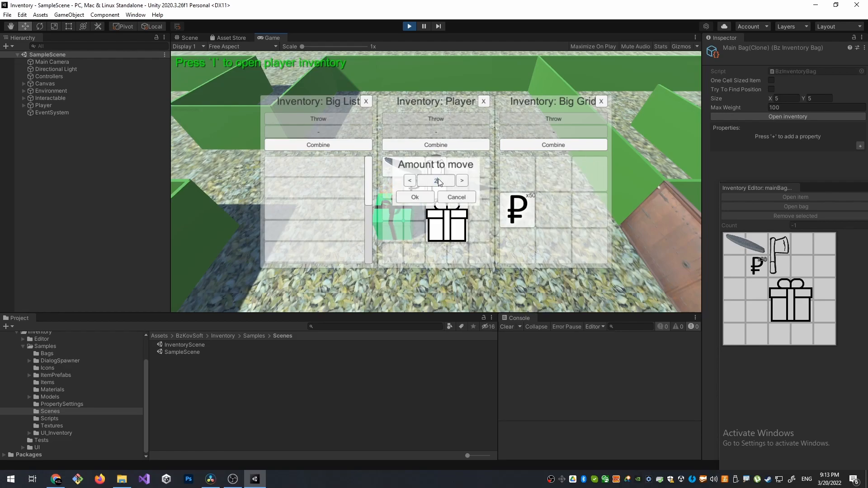
left_click(420, 200)
Step: Move the axe to the last column of the Player inventory and close the open inventory windows
left_click_drag(431, 181, 477, 176)
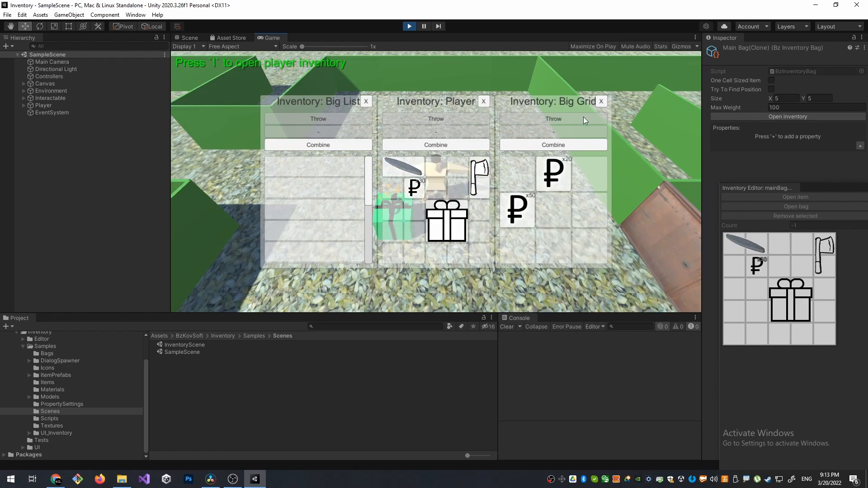
left_click(482, 99)
left_click(542, 101)
left_click(487, 100)
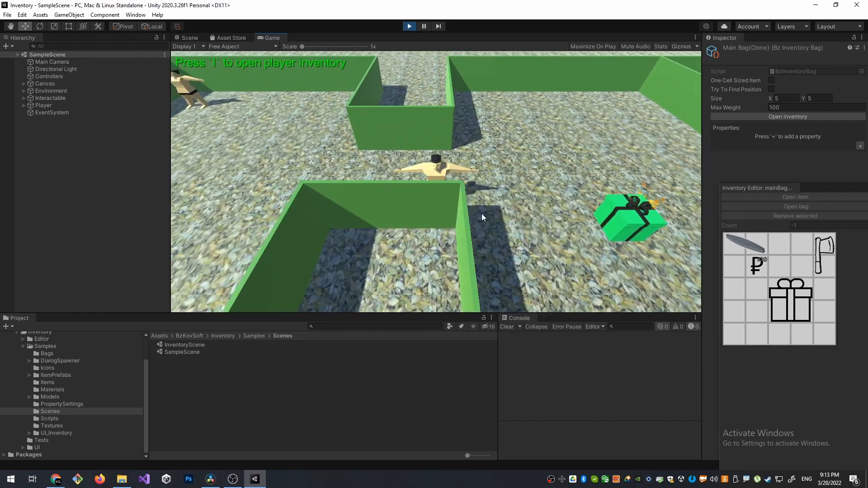
Step: Throw the coin chest out of the Player inventory next to the NPC, talking to him before and after
left_click(362, 197)
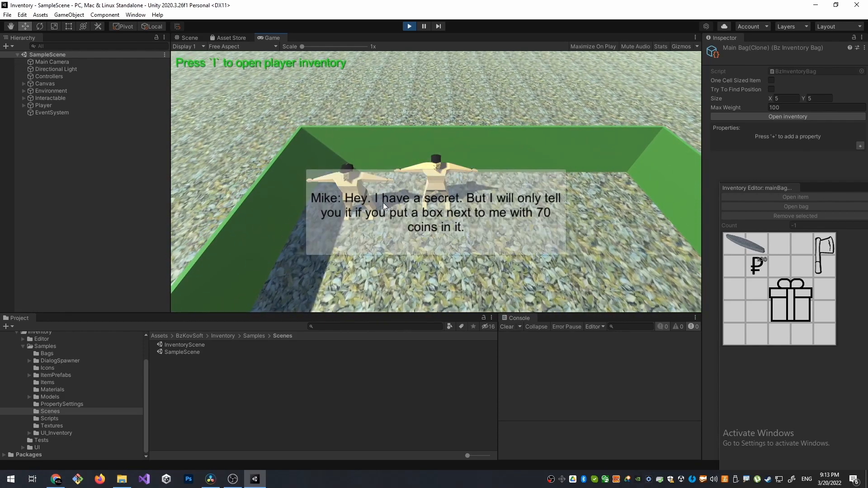
key("i")
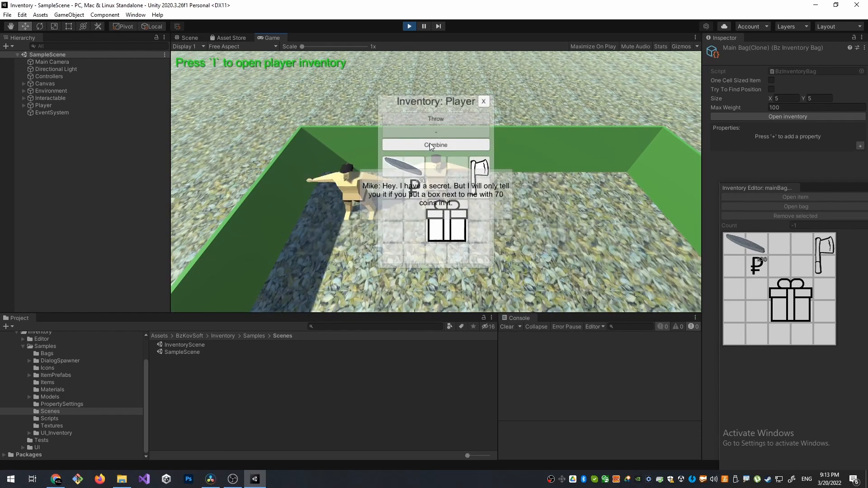
left_click(445, 230)
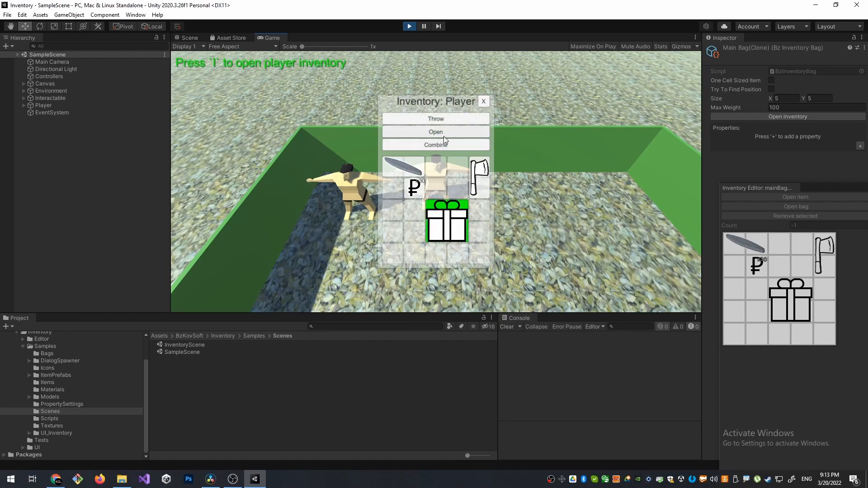
left_click(436, 118)
left_click(483, 101)
left_click(370, 186)
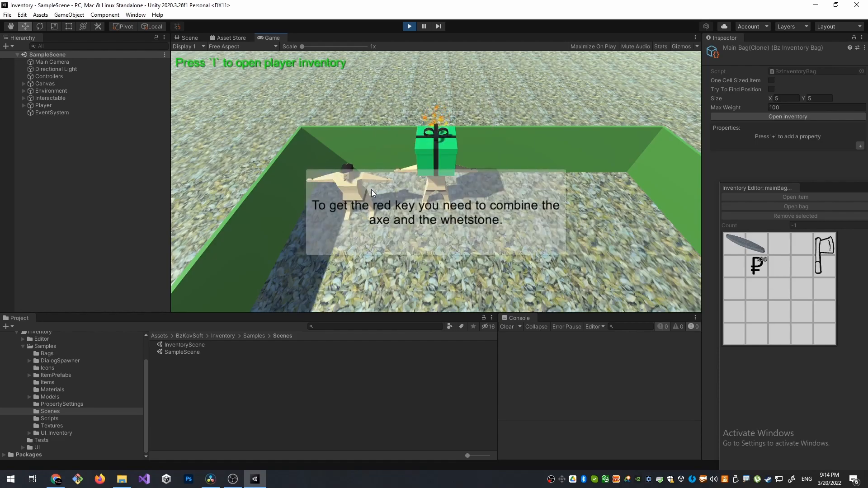
Step: Combine the whetstone and the axe in the Player inventory and close the inventory
key("i")
left_click(409, 158)
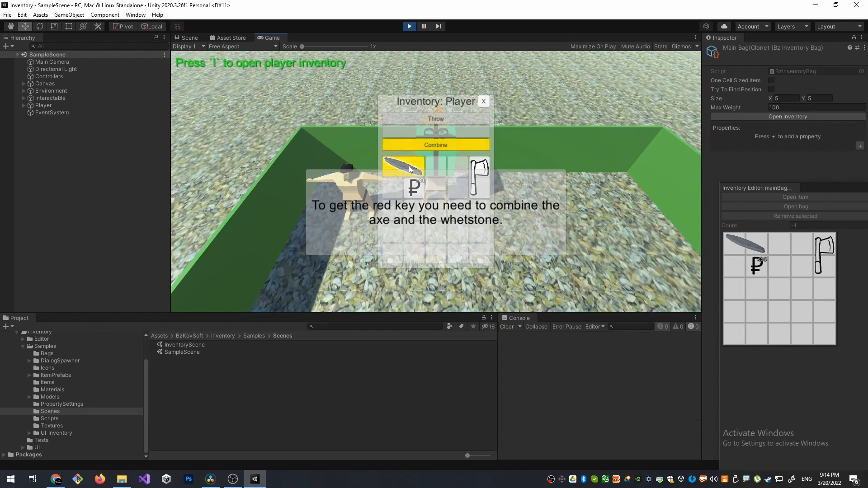
left_click(480, 178)
left_click(435, 145)
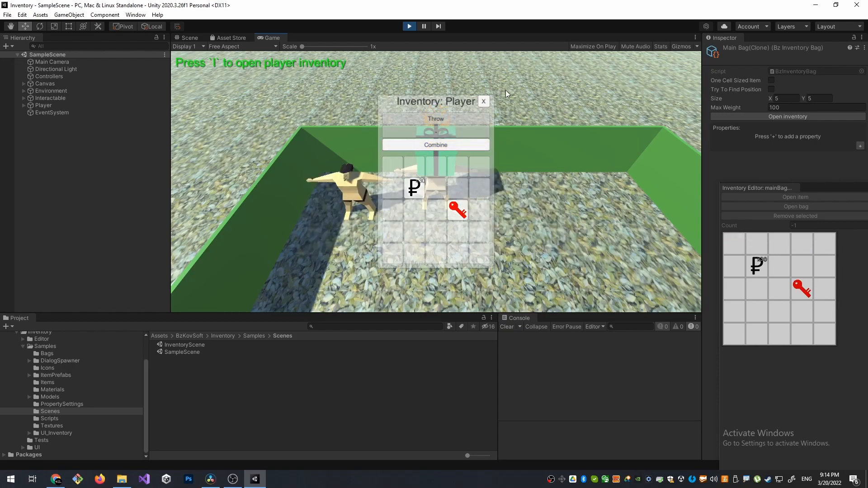
left_click(484, 101)
Step: Walk the player character away from the NPC and out of his walled area
key("d")
key("s")
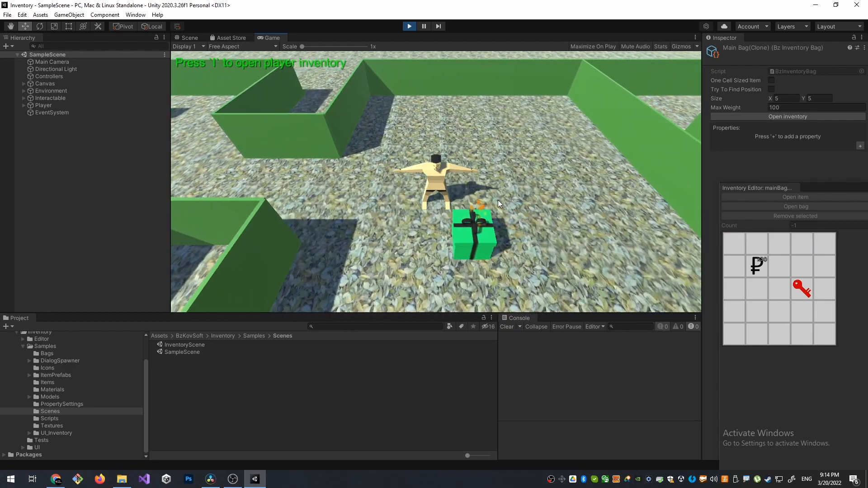